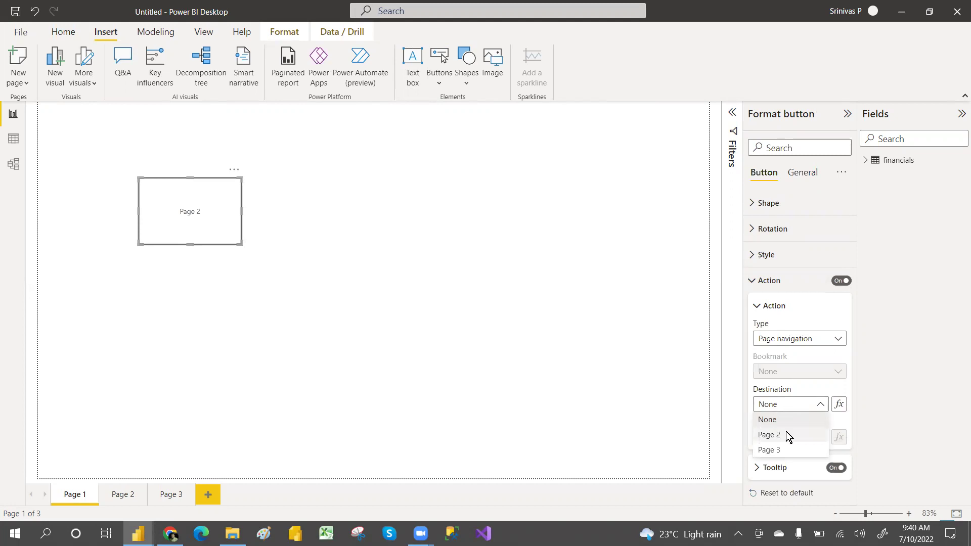
Set the Page 2 button's navigation destination to Page 2 and collapse the Action section.
{"action": "left_click", "coordinate": [785, 435]}
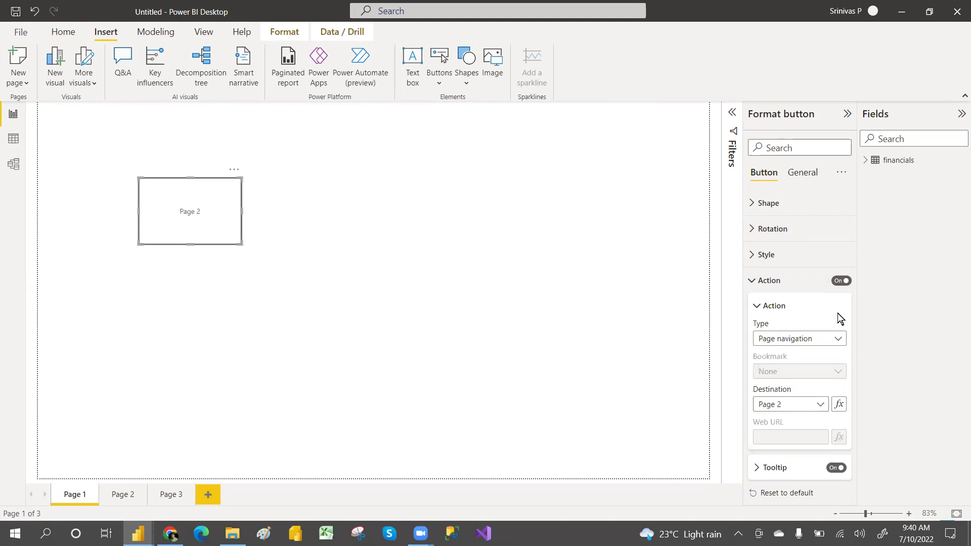
{"action": "left_click", "coordinate": [752, 280]}
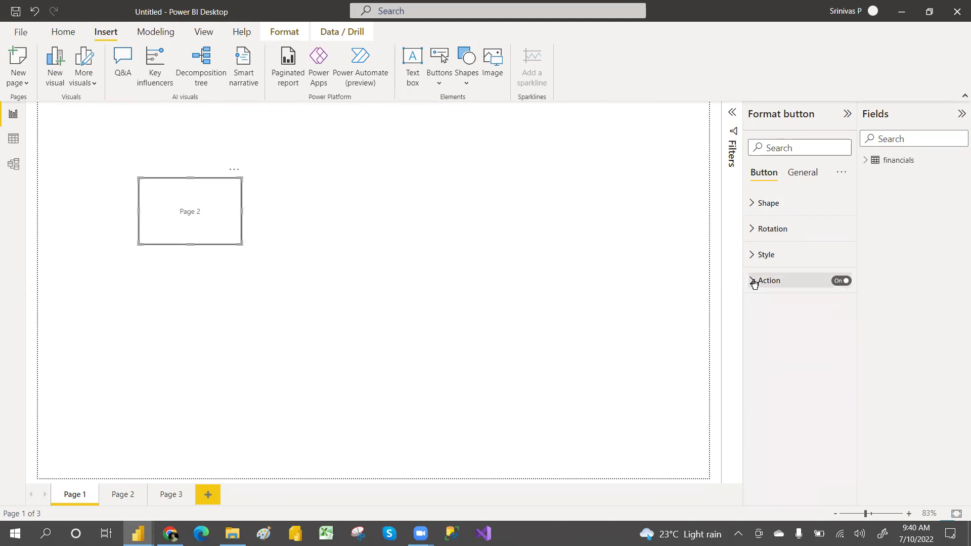
Test the Page 2 button, then delete it from Page 1.
{"action": "left_click", "coordinate": [167, 224], "text": "ctrl"}
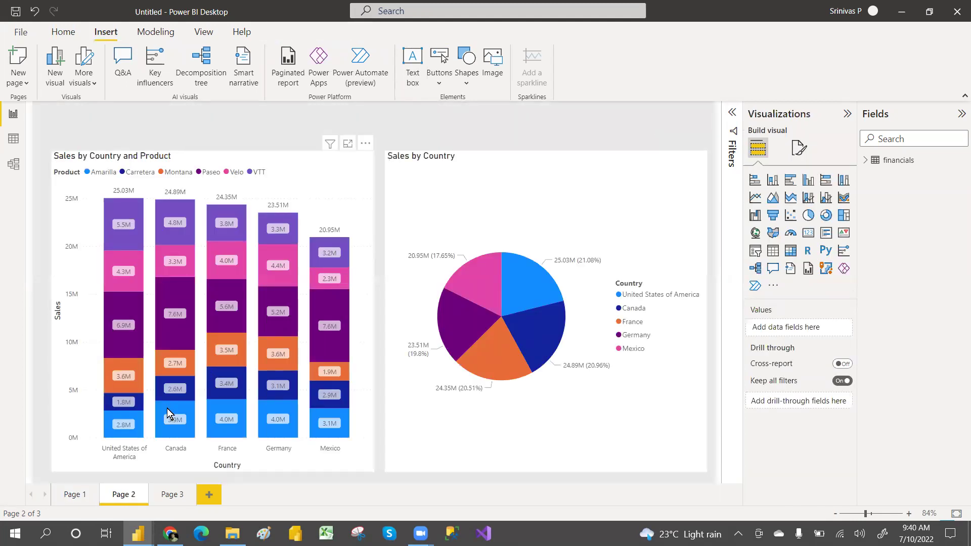
{"action": "left_click", "coordinate": [74, 495]}
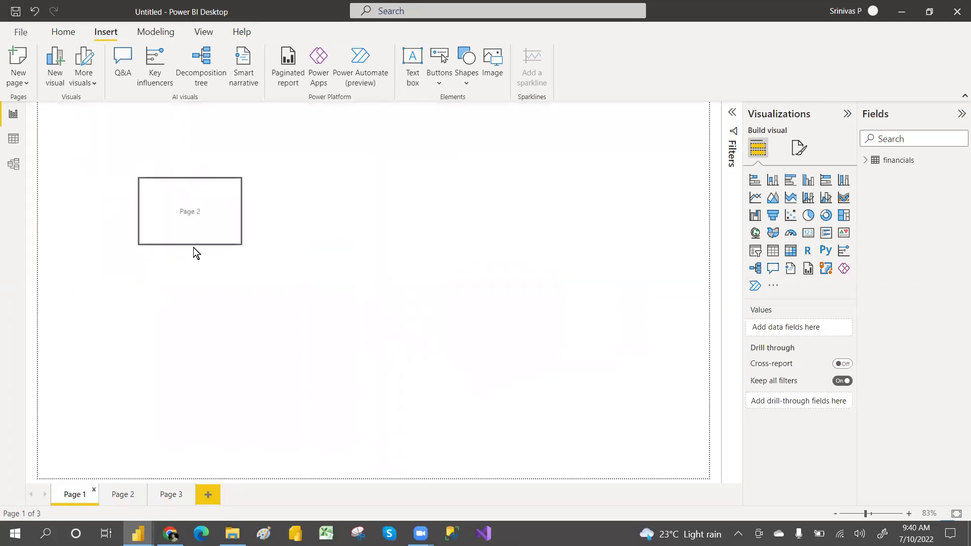
{"action": "left_click", "coordinate": [211, 241]}
{"action": "key", "text": "Delete"}
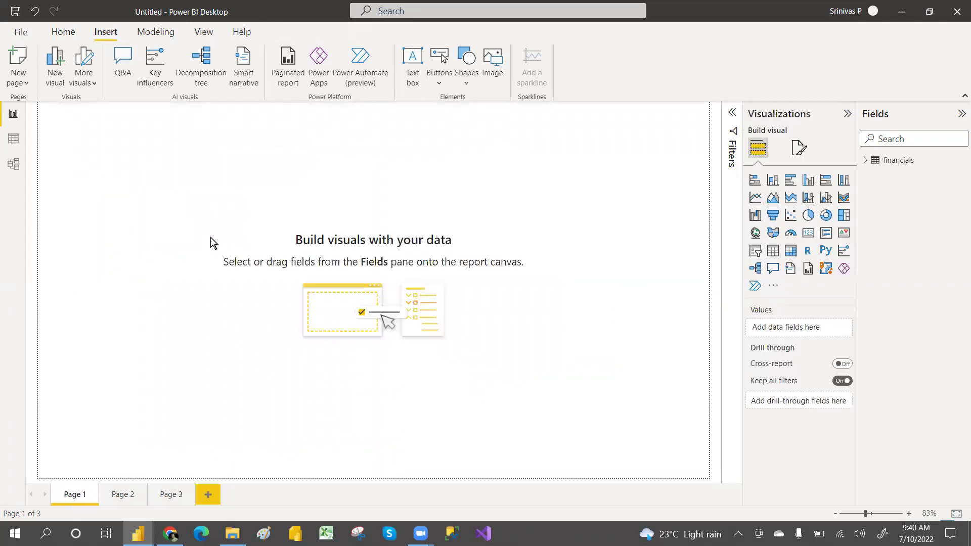
In the example report's Page 3, pick Page 1 in the slicer and follow GO!
{"action": "mouse_move", "coordinate": [138, 533]}
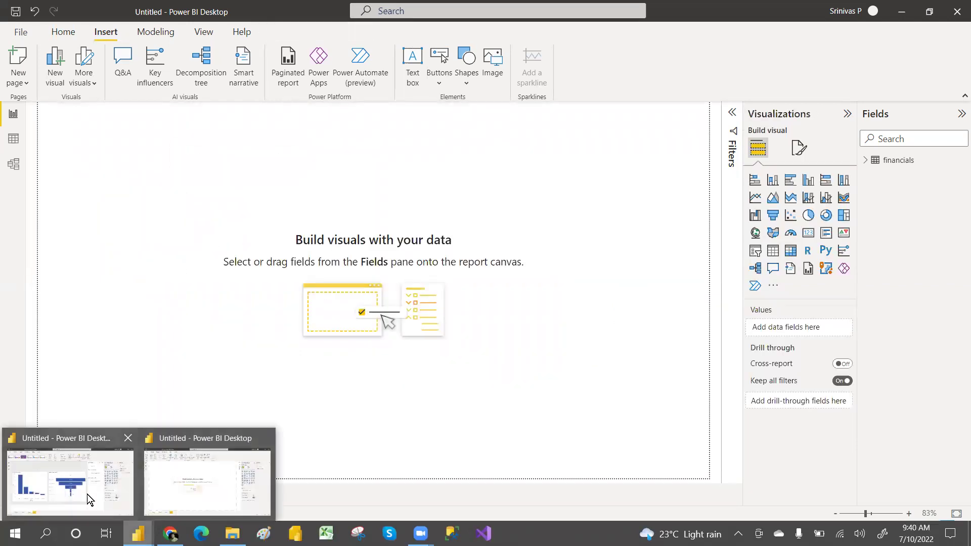
{"action": "left_click", "coordinate": [87, 493]}
{"action": "left_click", "coordinate": [74, 495]}
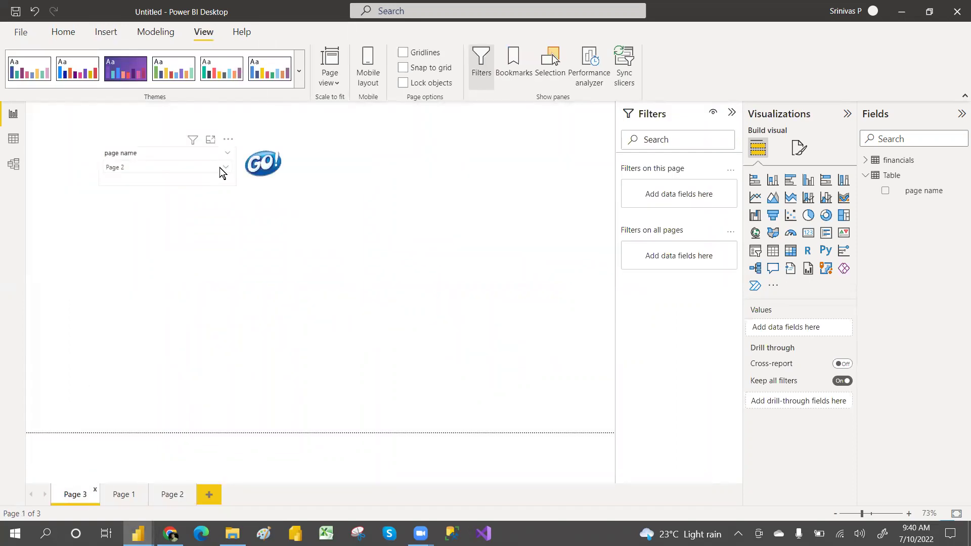
{"action": "left_click", "coordinate": [153, 165]}
{"action": "left_click", "coordinate": [139, 183]}
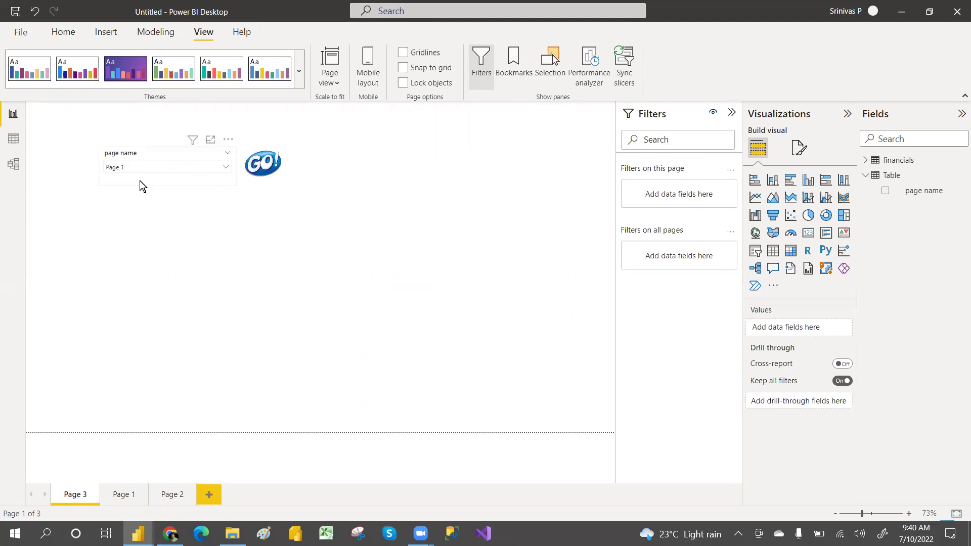
{"action": "left_click", "coordinate": [269, 162], "text": "ctrl"}
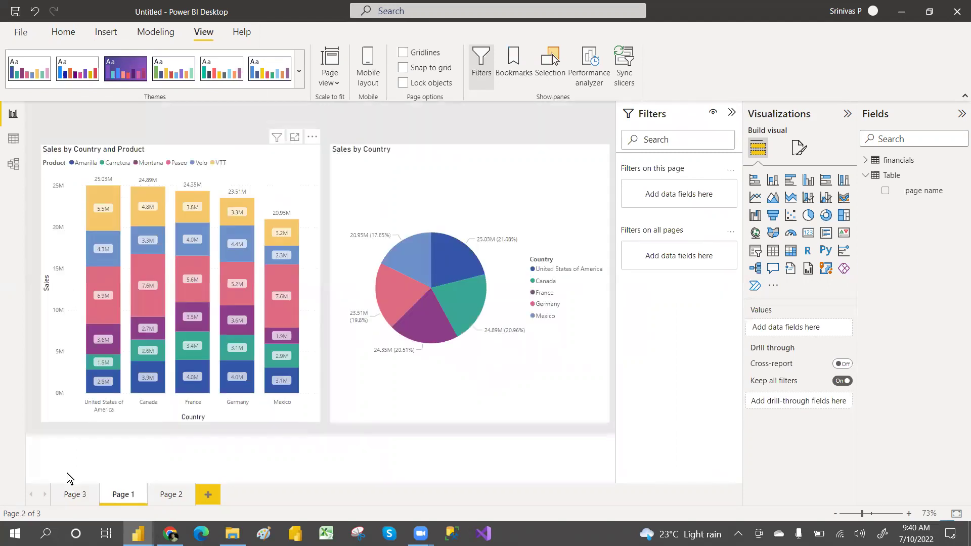
Back on Page 3, pick Page 2 and follow GO!, then return to the original report.
{"action": "left_click", "coordinate": [71, 499]}
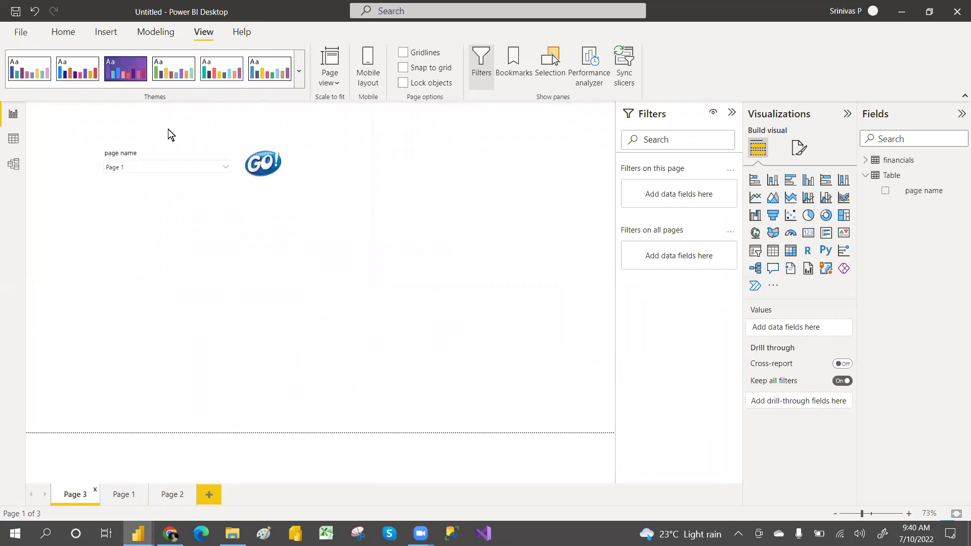
{"action": "left_click", "coordinate": [147, 165]}
{"action": "left_click", "coordinate": [134, 195]}
{"action": "left_click", "coordinate": [274, 160], "text": "ctrl"}
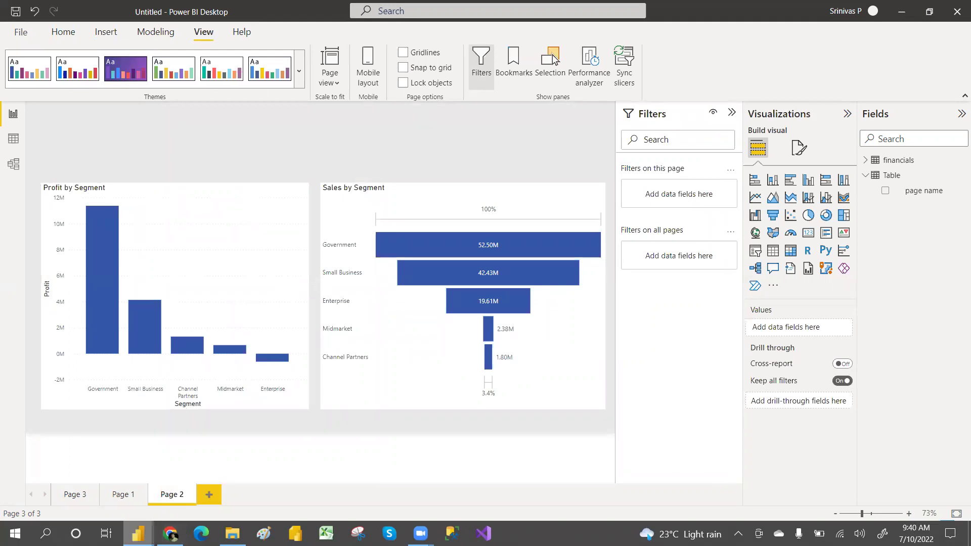
{"action": "mouse_move", "coordinate": [138, 533]}
{"action": "left_click", "coordinate": [190, 486]}
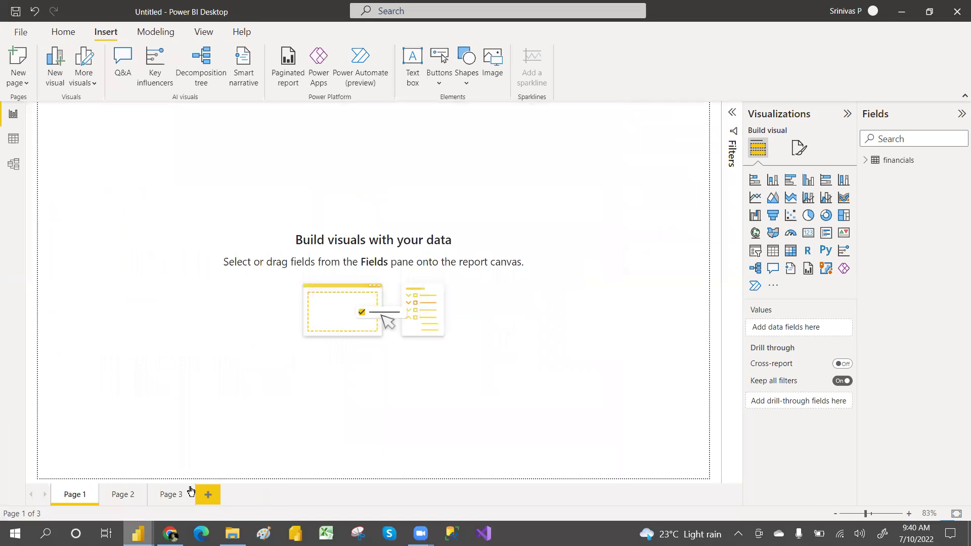
Start a manually entered table and rename Column1 to 'pages'.
{"action": "left_click", "coordinate": [63, 34]}
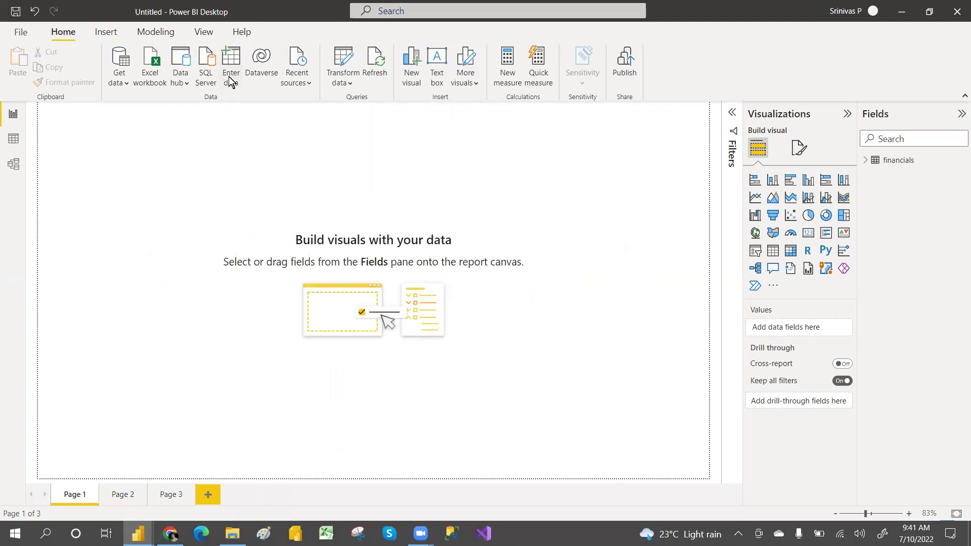
{"action": "left_click", "coordinate": [234, 58]}
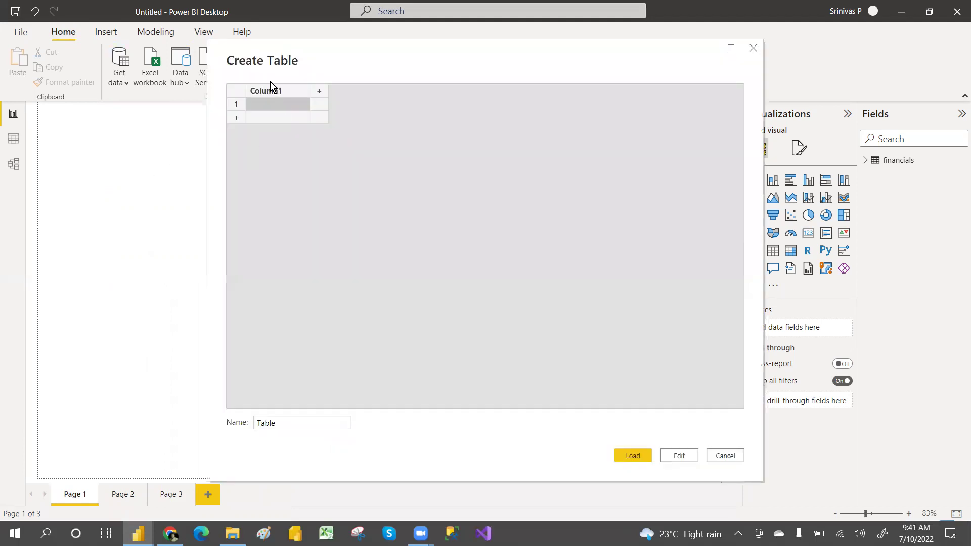
{"action": "double_click", "coordinate": [272, 92]}
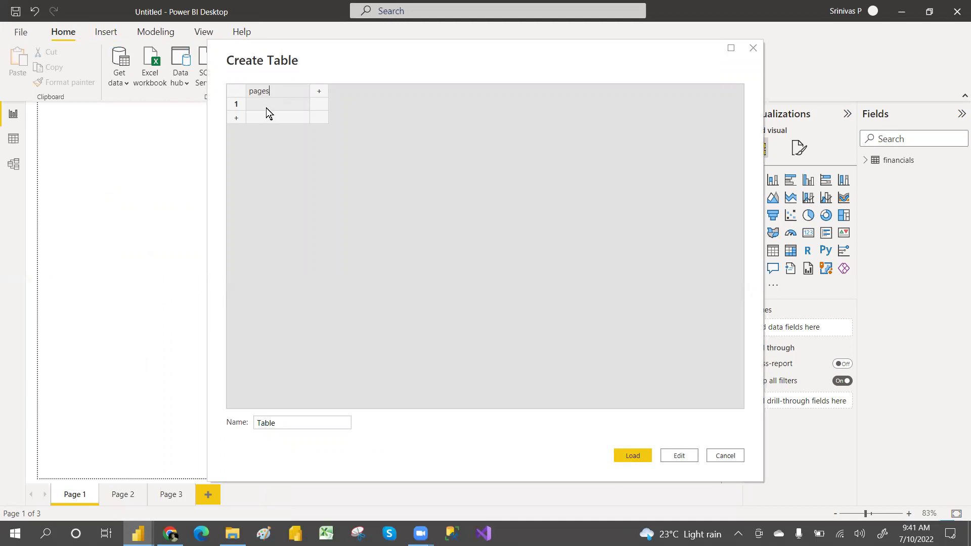
{"action": "left_click", "coordinate": [266, 107]}
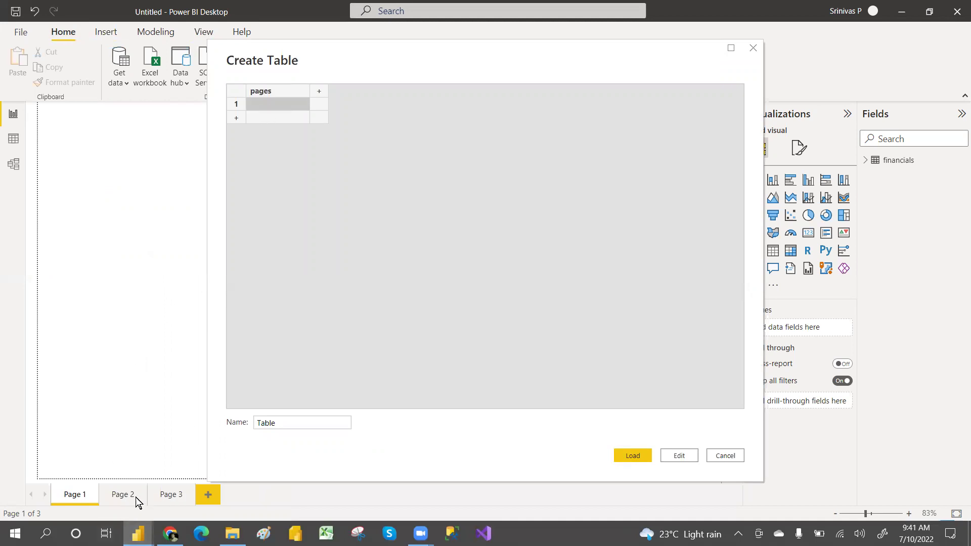
Fill the pages column with Page 2 and Page 3 and load the table.
{"action": "left_click", "coordinate": [269, 108]}
{"action": "left_click", "coordinate": [261, 117]}
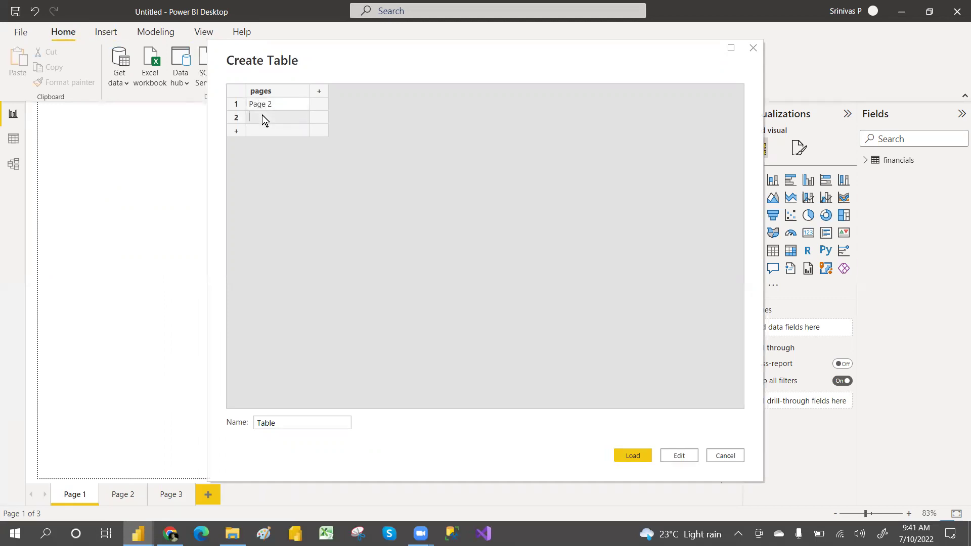
{"action": "type", "text": "Page 3"}
{"action": "left_click", "coordinate": [284, 423]}
{"action": "left_click", "coordinate": [629, 455]}
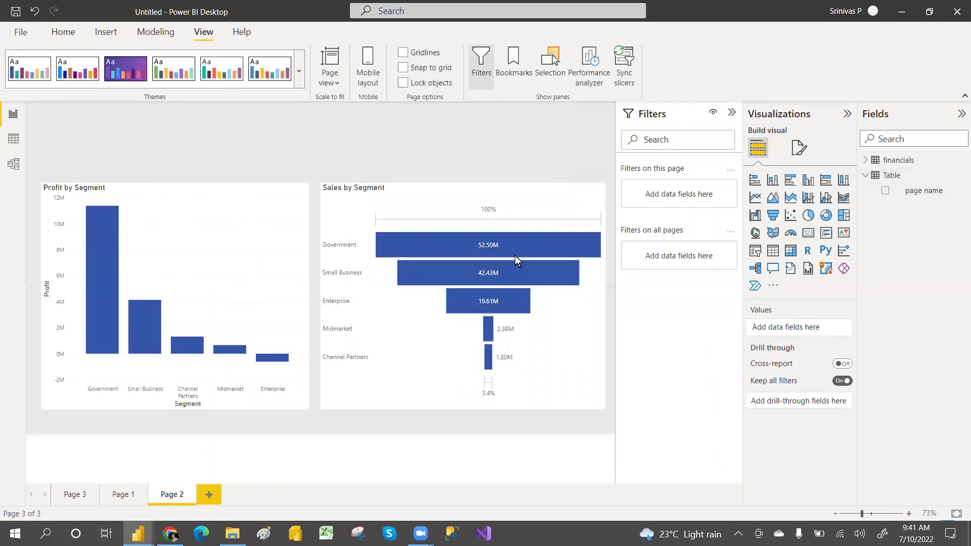
Show Page 3 of the example report, then switch back to the original report window.
{"action": "left_click", "coordinate": [71, 496]}
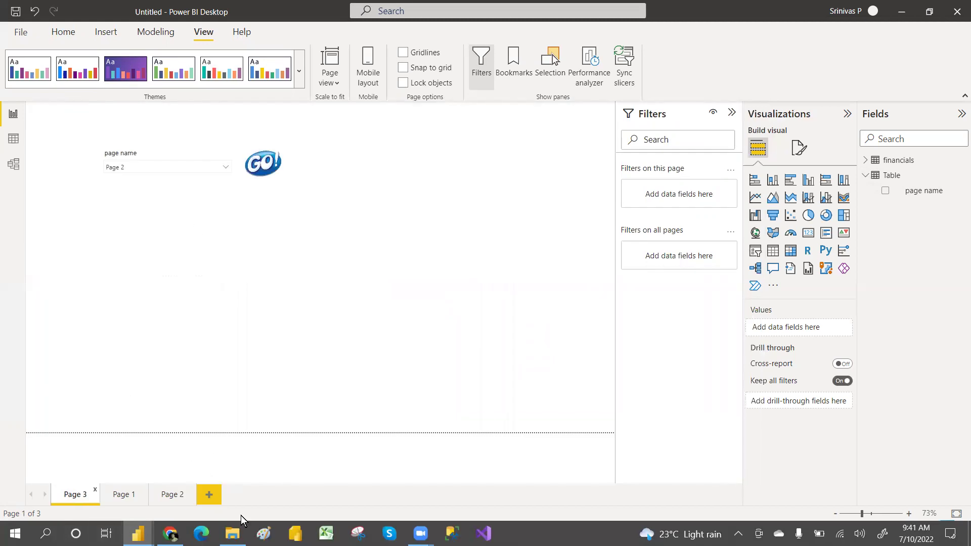
{"action": "mouse_move", "coordinate": [138, 533]}
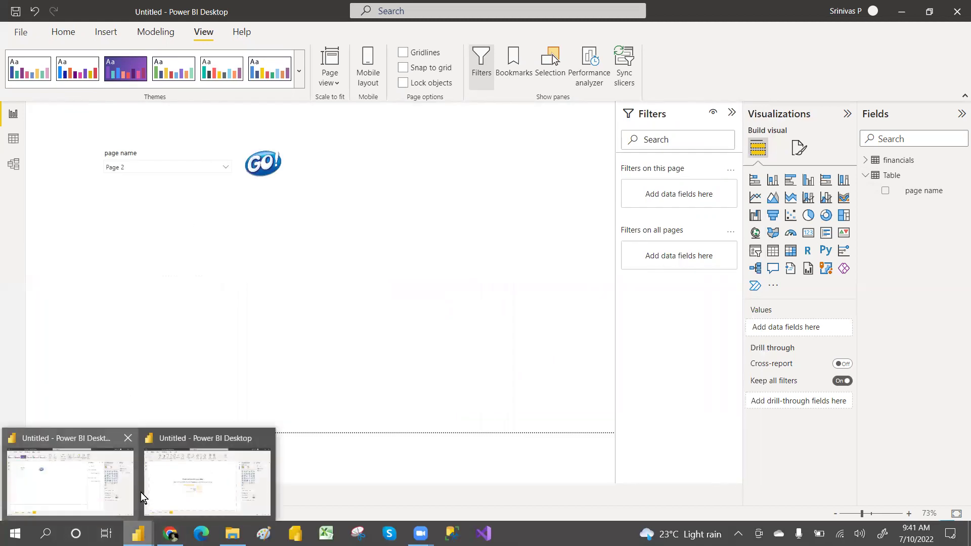
{"action": "left_click", "coordinate": [189, 481]}
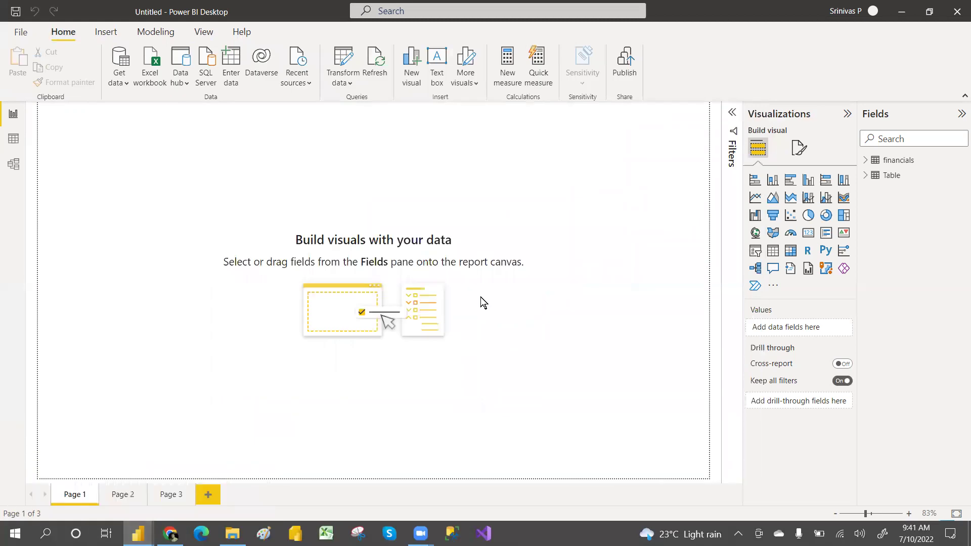
Add a dropdown slicer of Table's pages field at the top right of Page 1.
{"action": "left_click", "coordinate": [877, 175]}
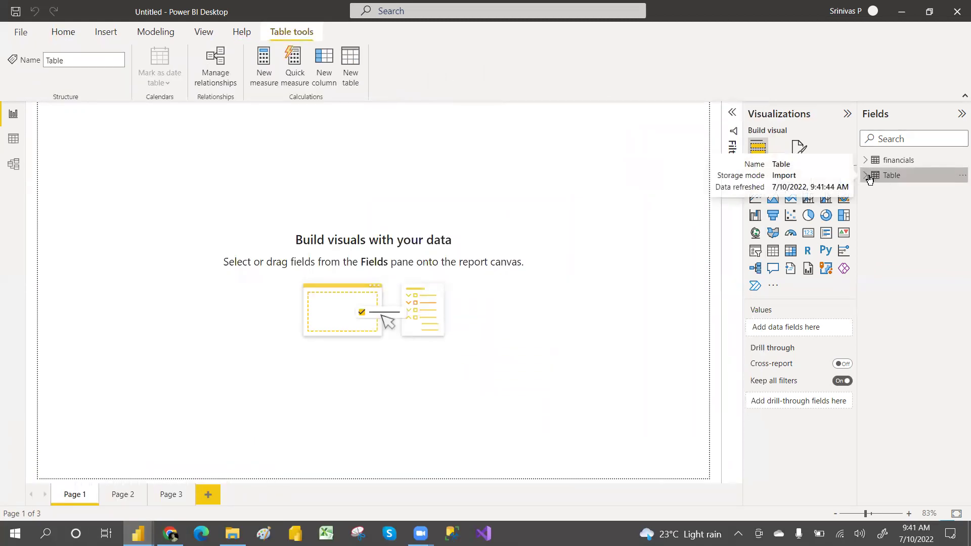
{"action": "left_click", "coordinate": [876, 175]}
{"action": "left_click", "coordinate": [884, 191]}
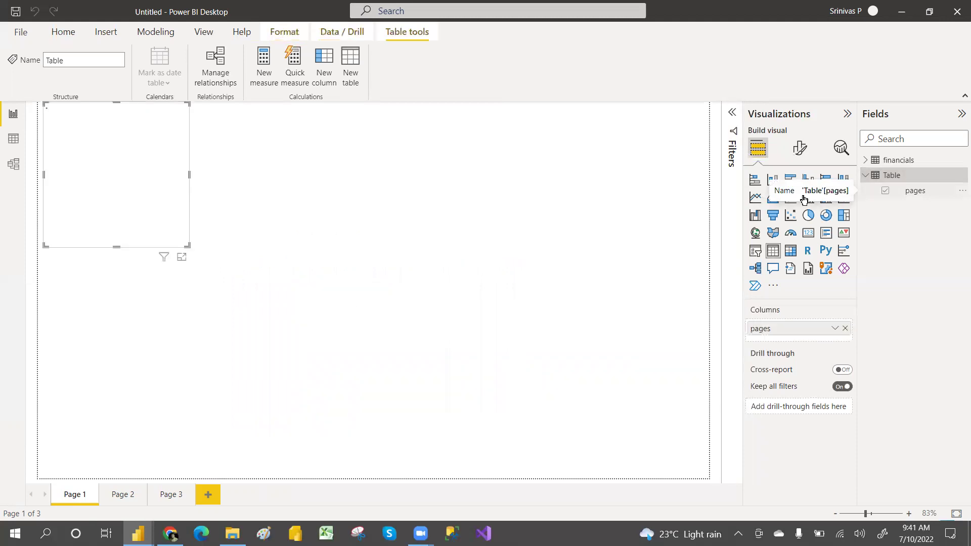
{"action": "left_click", "coordinate": [755, 251]}
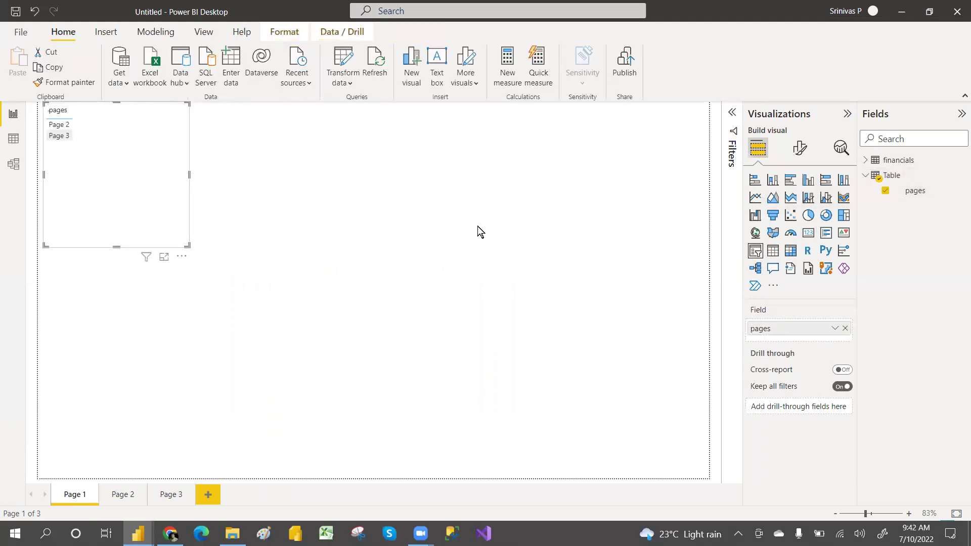
{"action": "left_click_drag", "start_coordinate": [151, 154], "coordinate": [633, 180]}
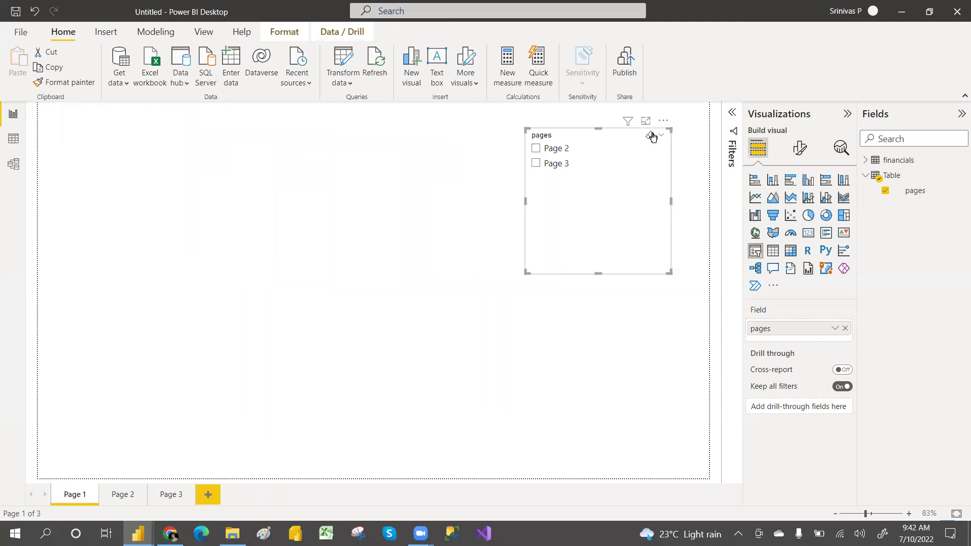
{"action": "left_click", "coordinate": [660, 135]}
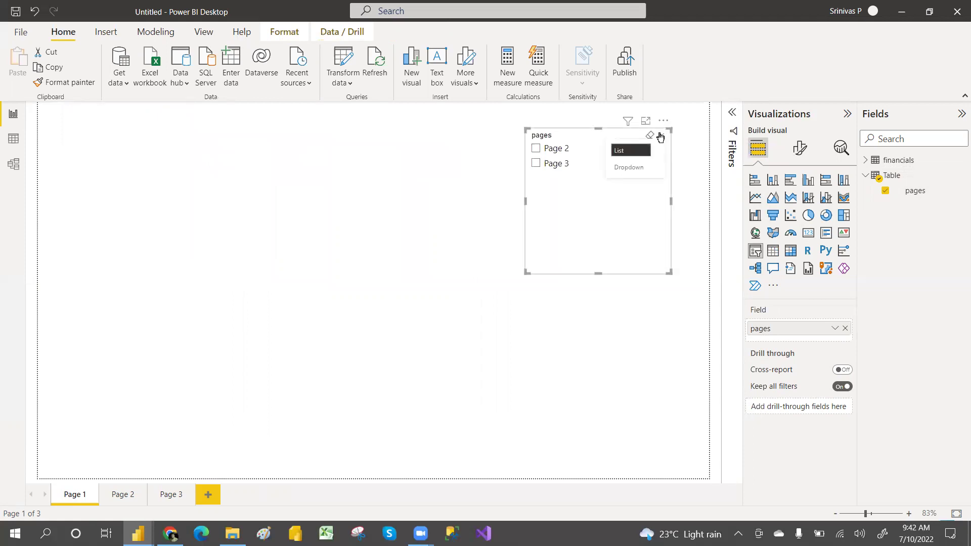
{"action": "left_click", "coordinate": [625, 172]}
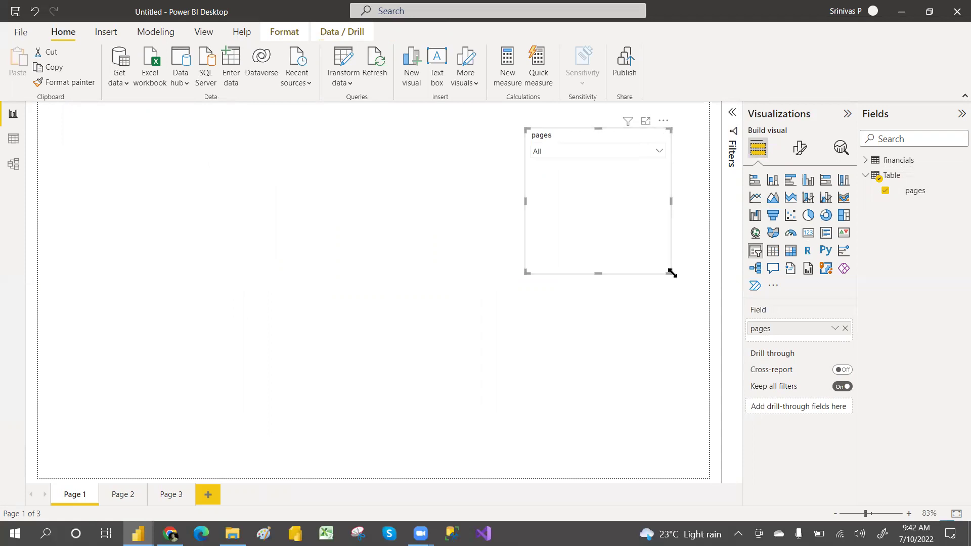
{"action": "left_click_drag", "start_coordinate": [669, 272], "coordinate": [674, 171]}
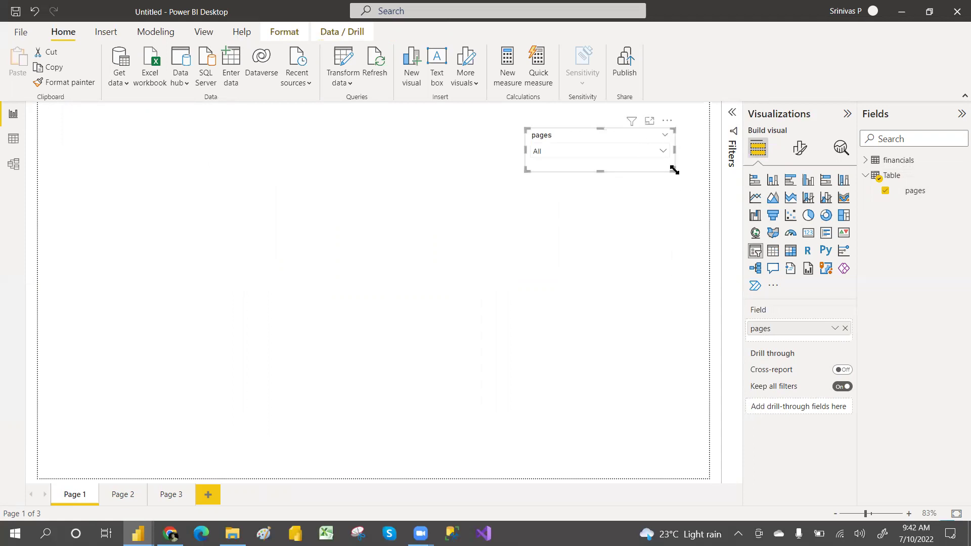
Make the pages slicer single-select and nudge it slightly left.
{"action": "left_click", "coordinate": [800, 150]}
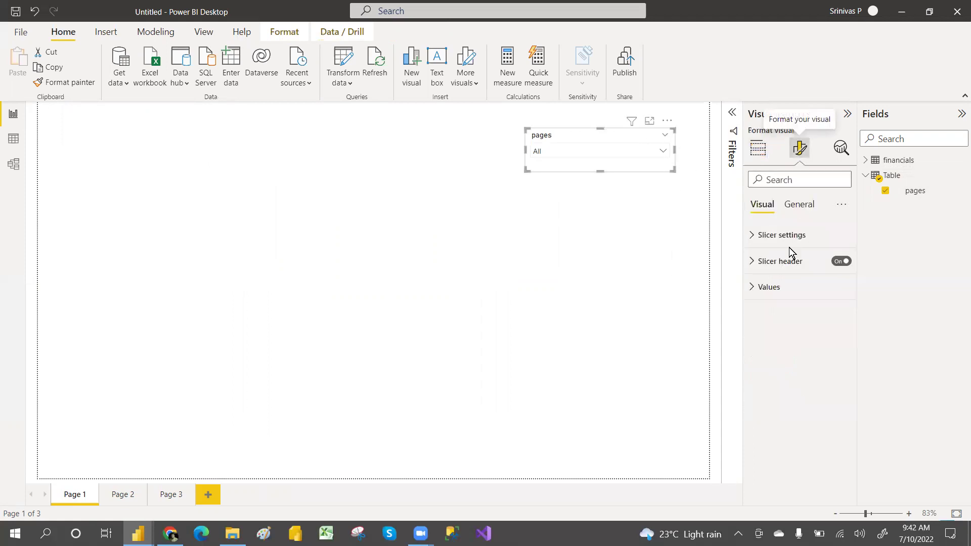
{"action": "left_click", "coordinate": [753, 236]}
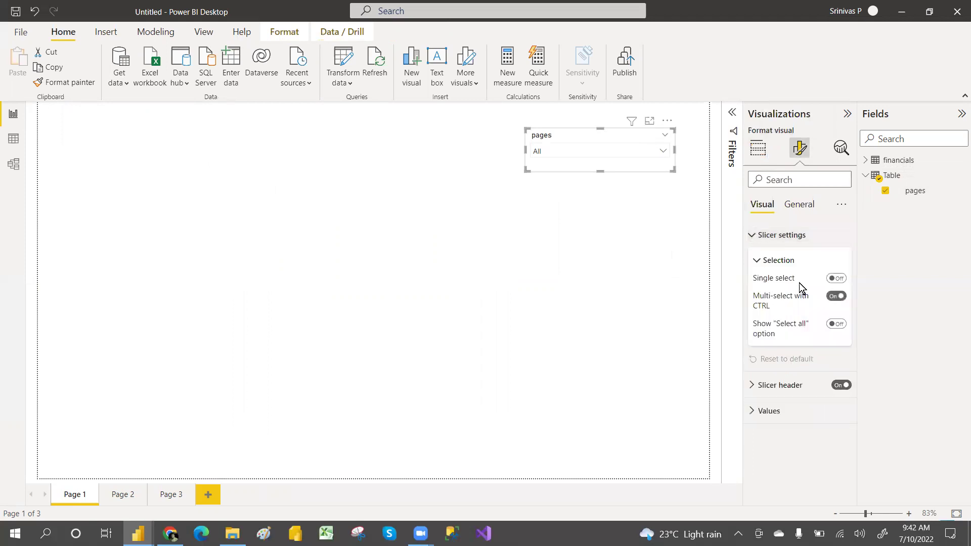
{"action": "left_click", "coordinate": [836, 279]}
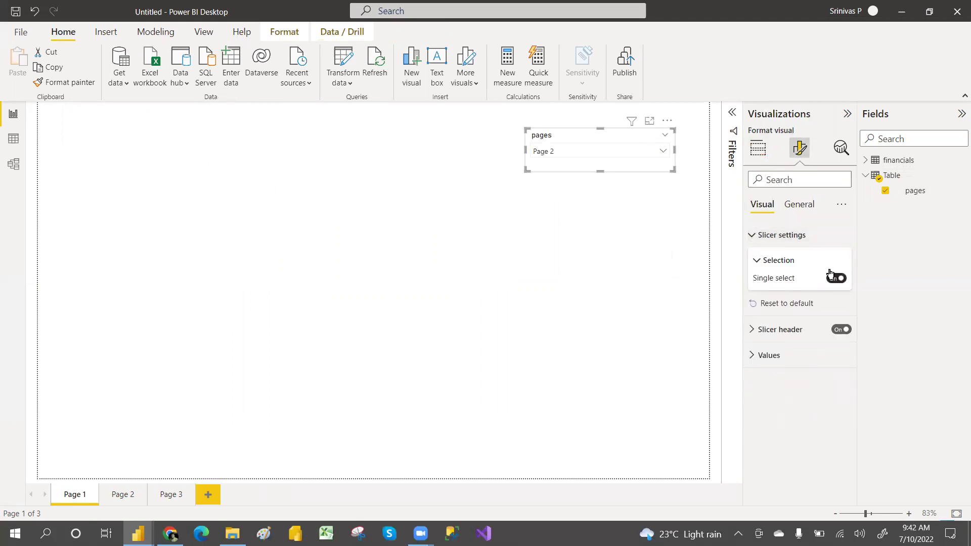
{"action": "left_click_drag", "start_coordinate": [584, 135], "coordinate": [531, 135]}
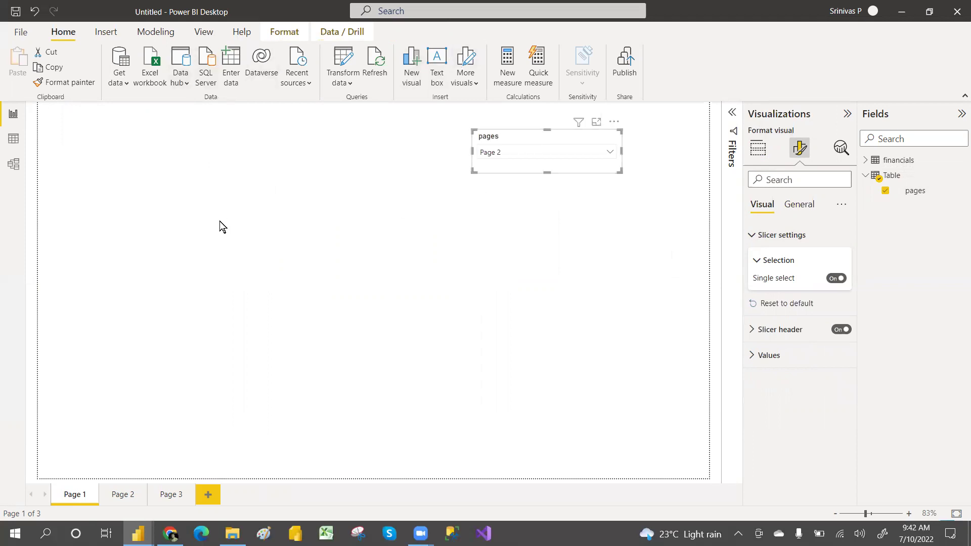
{"action": "left_click", "coordinate": [170, 533]}
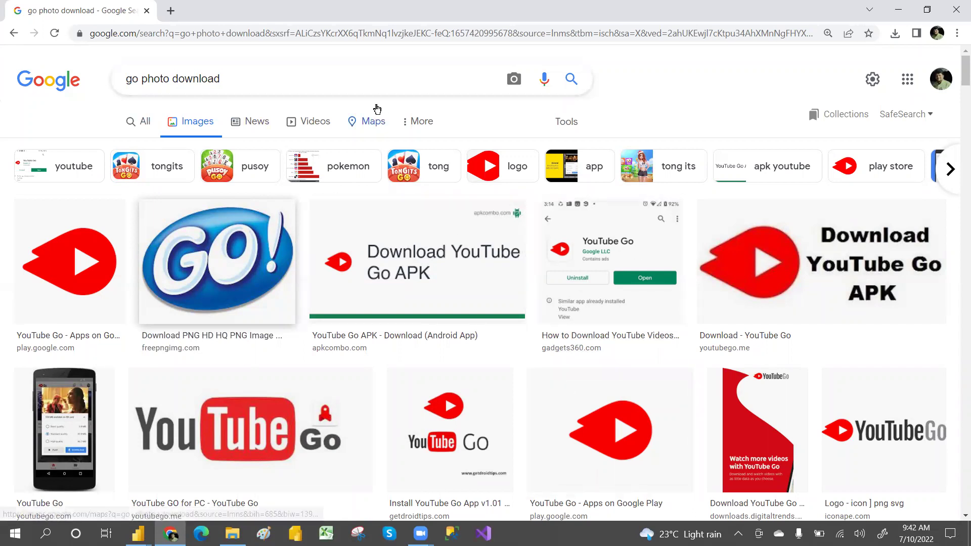
Save the blue GO! picture from Google Images and return to the Power BI canvas.
{"action": "key", "text": "alt+Tab"}
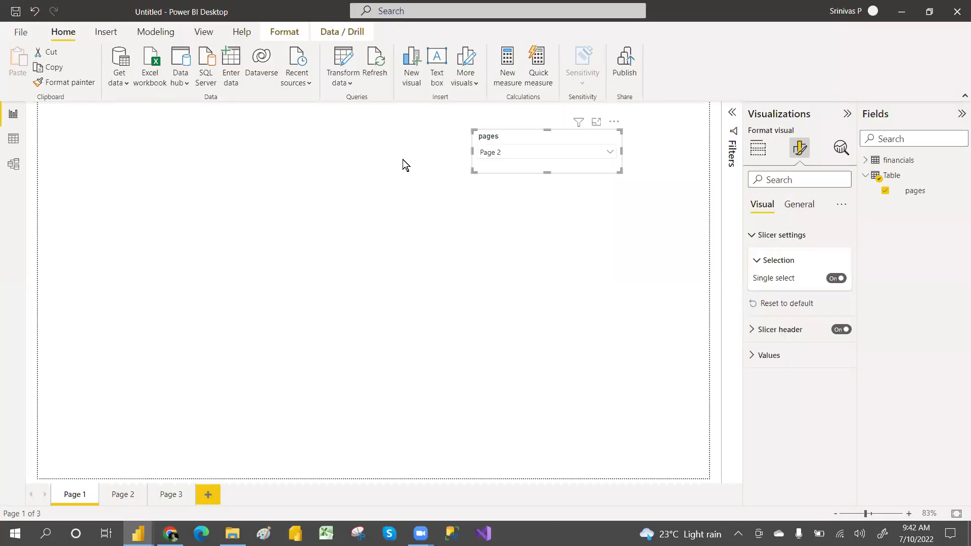
{"action": "key", "text": "alt+Tab"}
{"action": "right_click", "coordinate": [262, 239]}
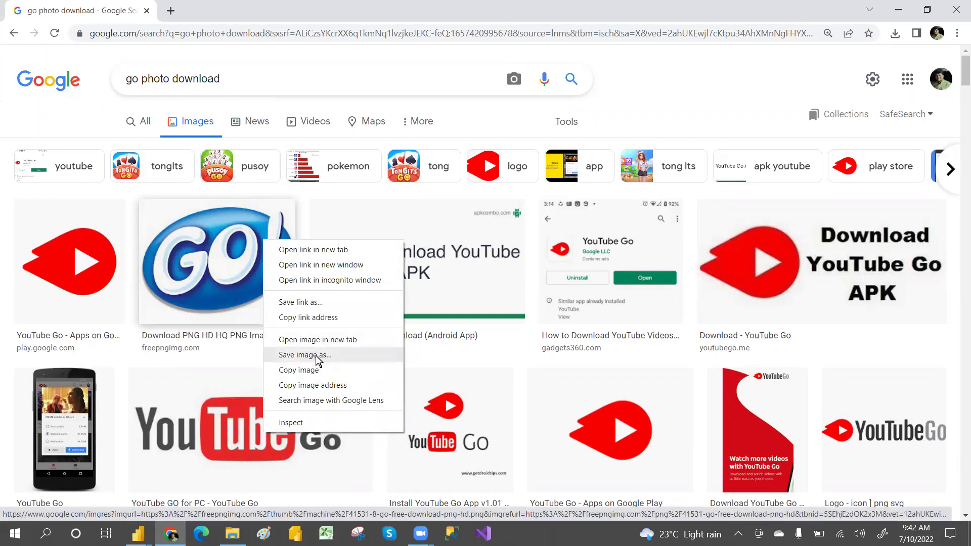
{"action": "key", "text": "alt+Tab"}
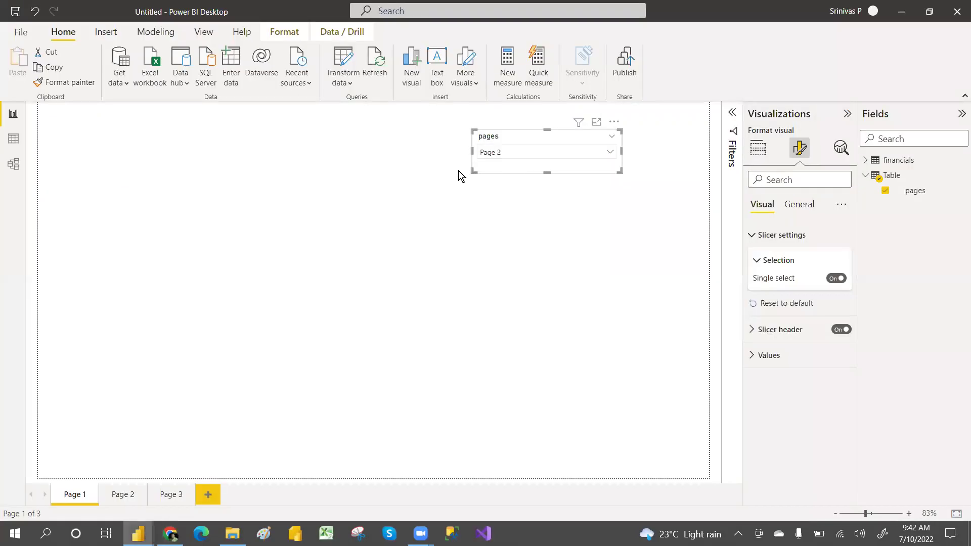
{"action": "left_click", "coordinate": [521, 230]}
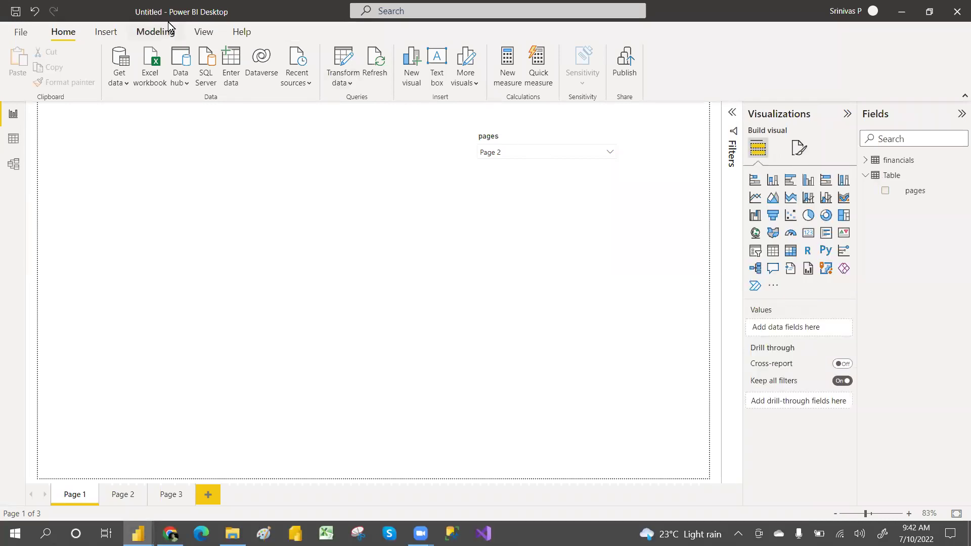
Insert the go.jpg image from the Desktop folder onto Page 1.
{"action": "left_click", "coordinate": [116, 30]}
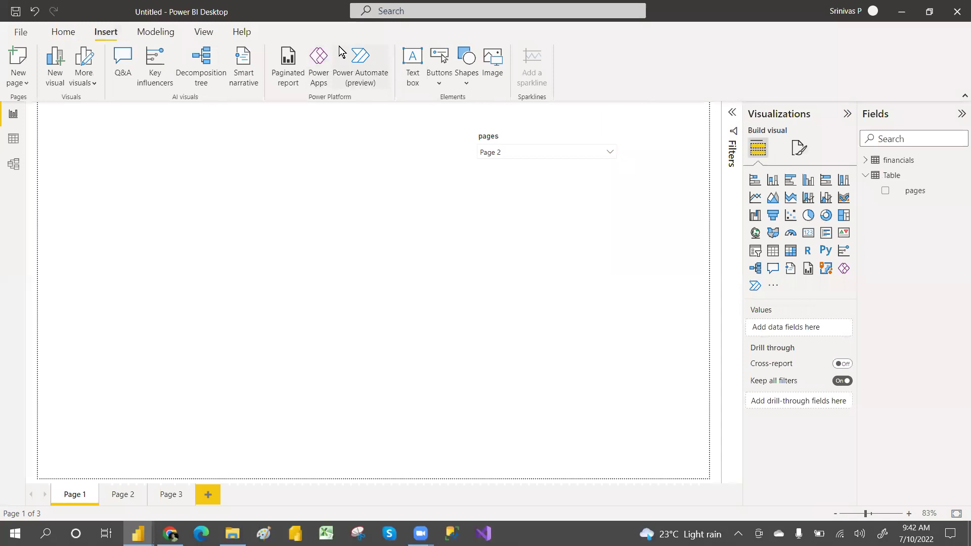
{"action": "left_click", "coordinate": [495, 60]}
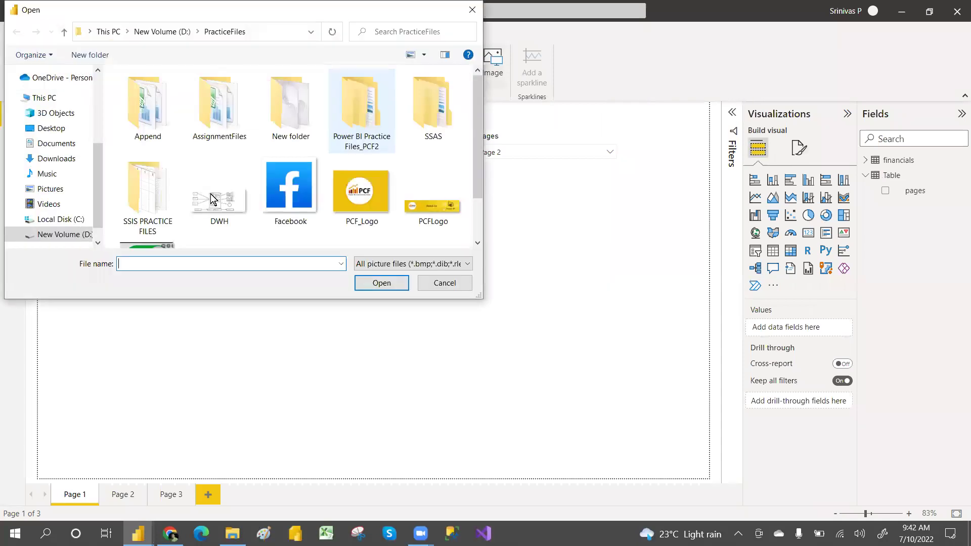
{"action": "left_click", "coordinate": [50, 129]}
{"action": "double_click", "coordinate": [137, 188]}
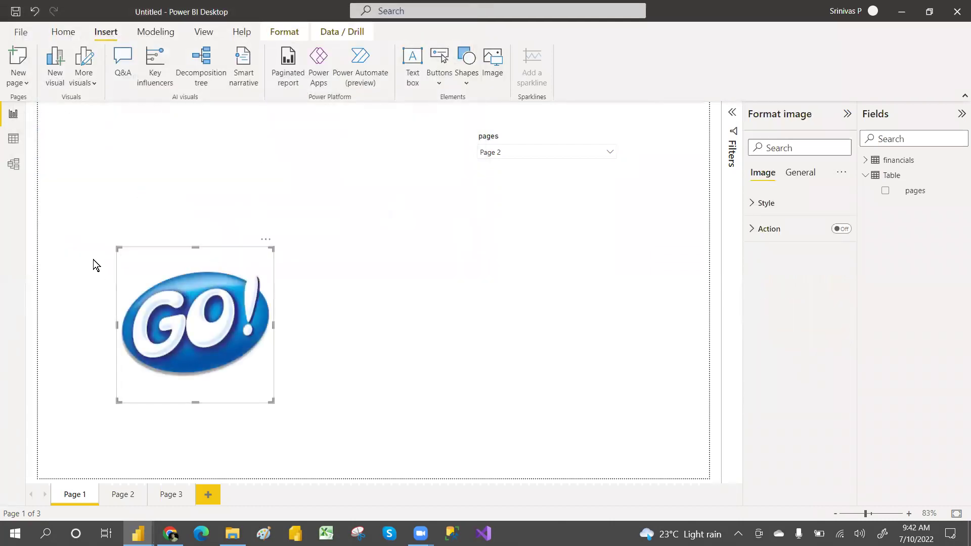
Shrink the GO! image and place it right beside the pages slicer.
{"action": "left_click_drag", "start_coordinate": [267, 238], "coordinate": [405, 120]}
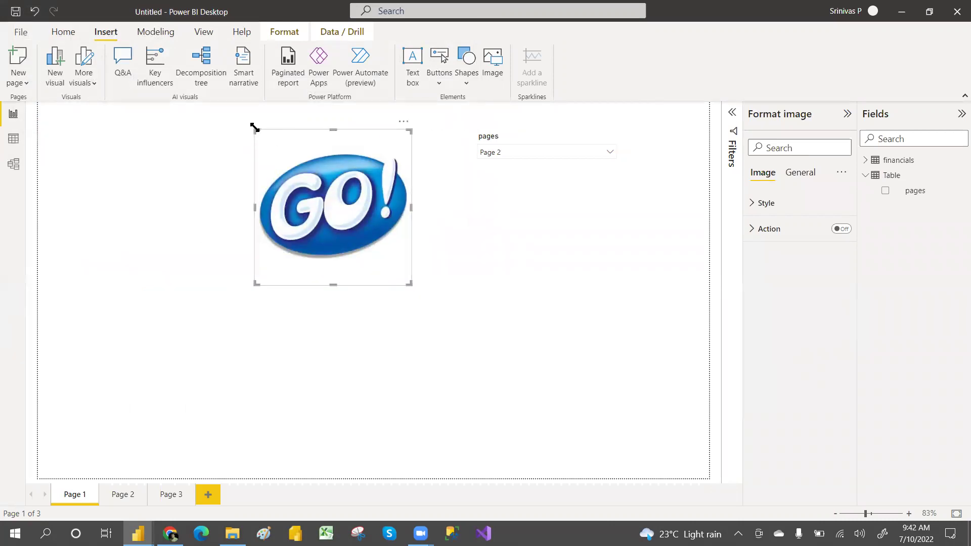
{"action": "left_click_drag", "start_coordinate": [254, 130], "coordinate": [301, 174]}
{"action": "left_click_drag", "start_coordinate": [301, 210], "coordinate": [323, 233]}
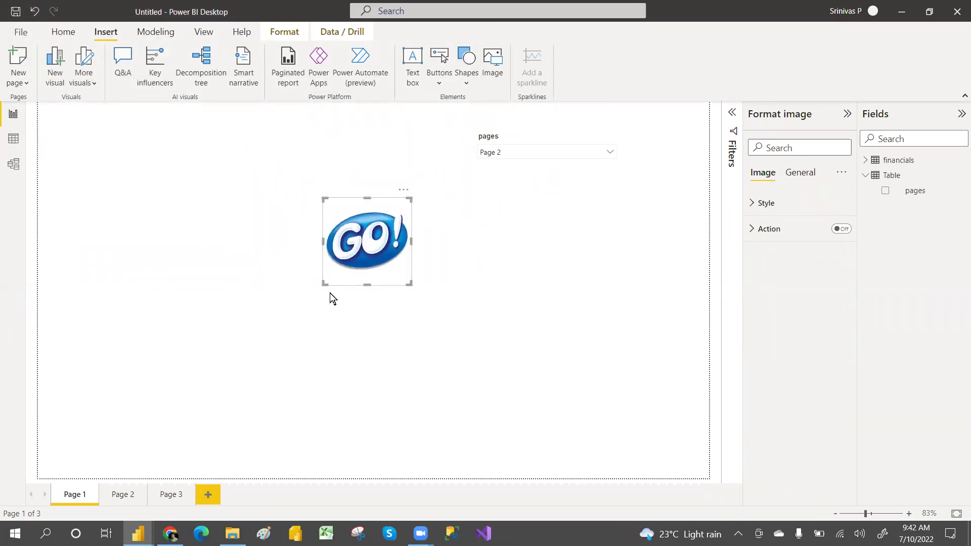
{"action": "left_click_drag", "start_coordinate": [321, 284], "coordinate": [346, 263]}
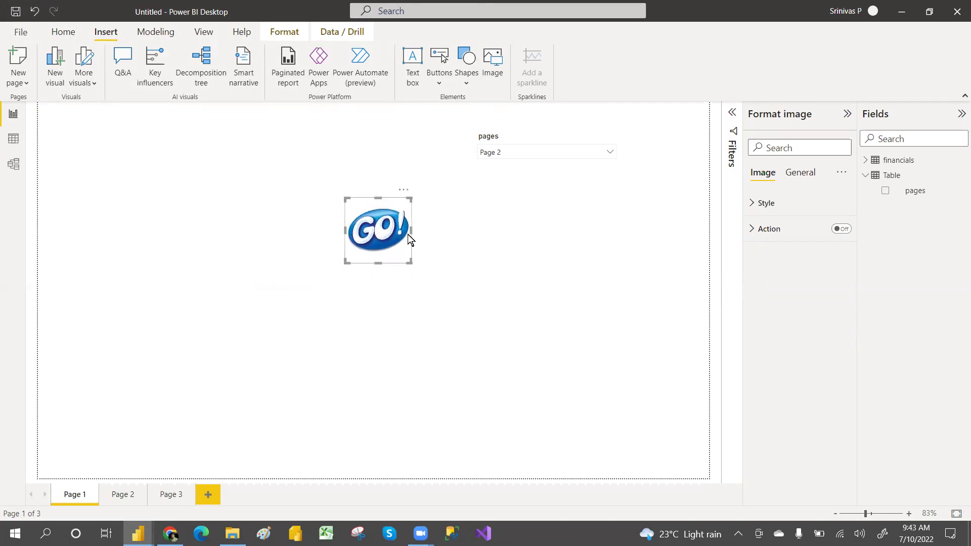
{"action": "left_click_drag", "start_coordinate": [381, 229], "coordinate": [666, 154]}
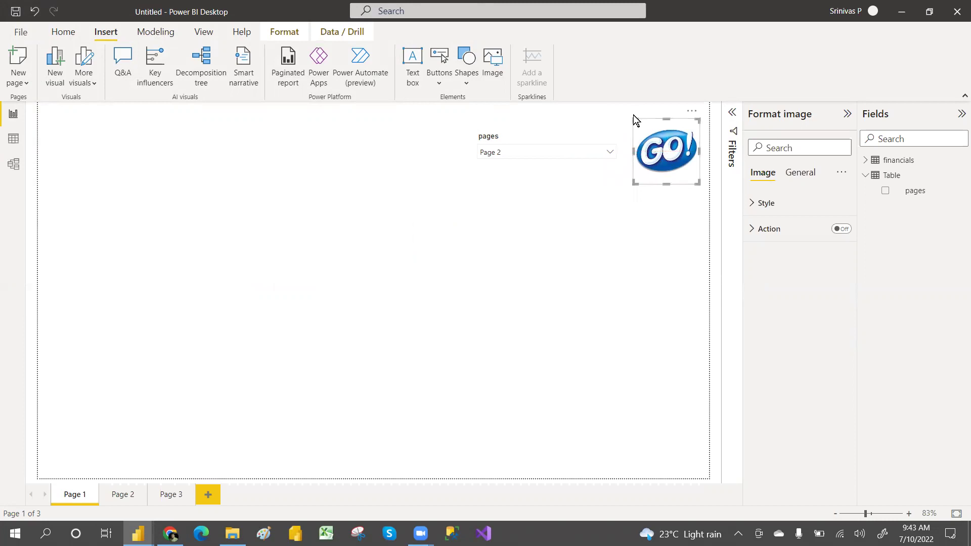
{"action": "left_click_drag", "start_coordinate": [633, 118], "coordinate": [645, 131]}
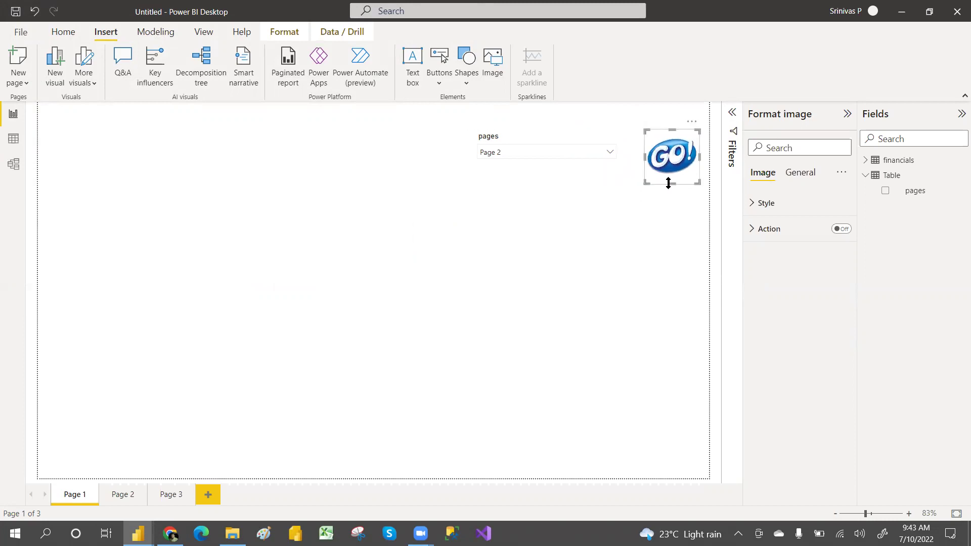
{"action": "left_click_drag", "start_coordinate": [671, 184], "coordinate": [660, 151]}
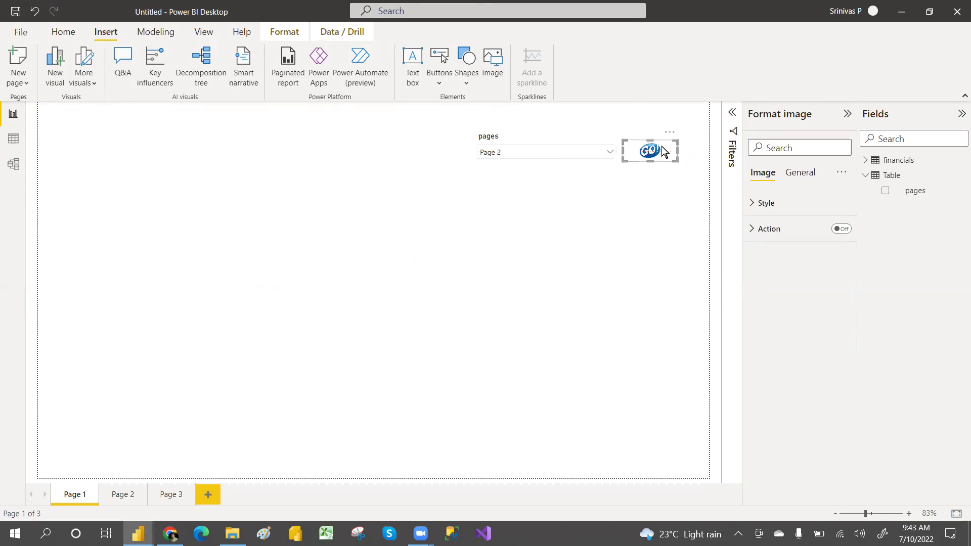
{"action": "left_click", "coordinate": [615, 205]}
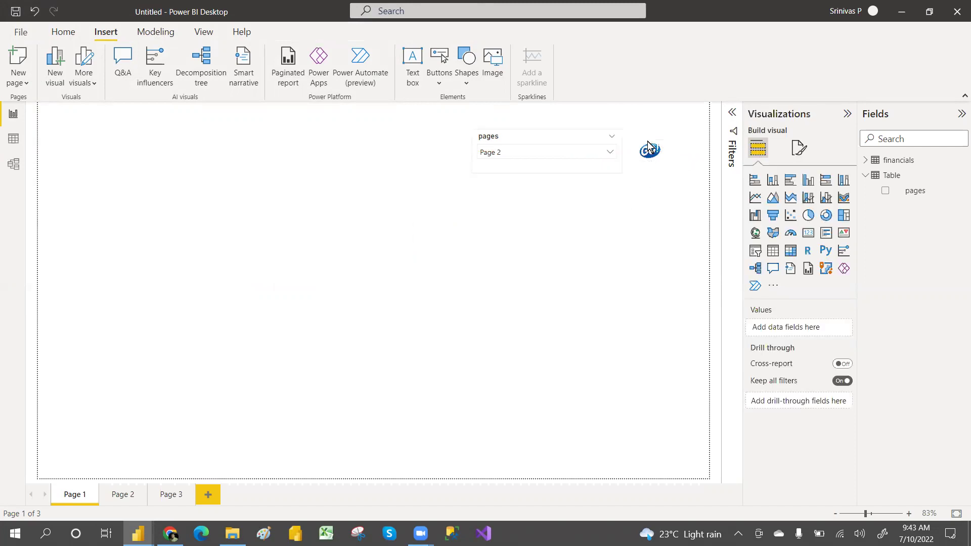
Give the GO! image a Page navigation action whose destination is First of Table > pages.
{"action": "left_click", "coordinate": [650, 153]}
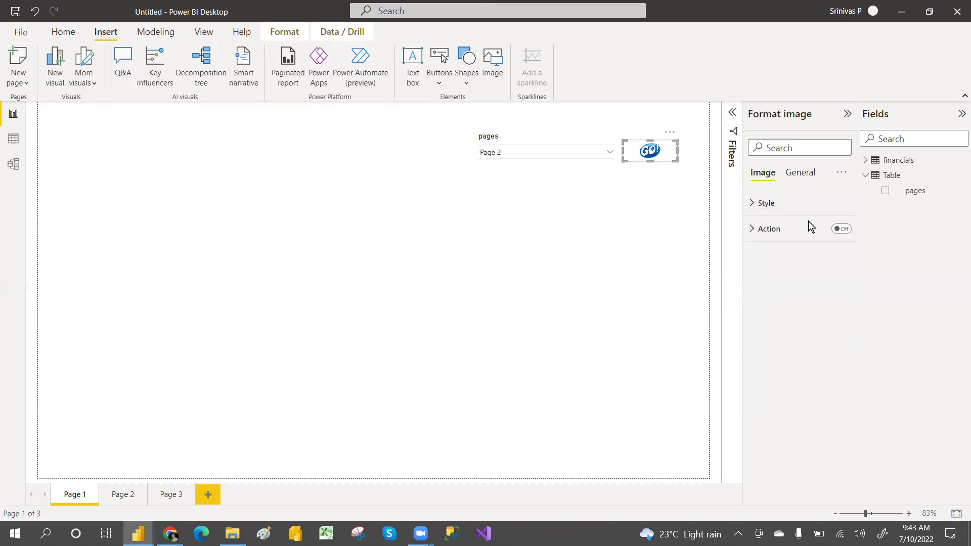
{"action": "left_click", "coordinate": [842, 230]}
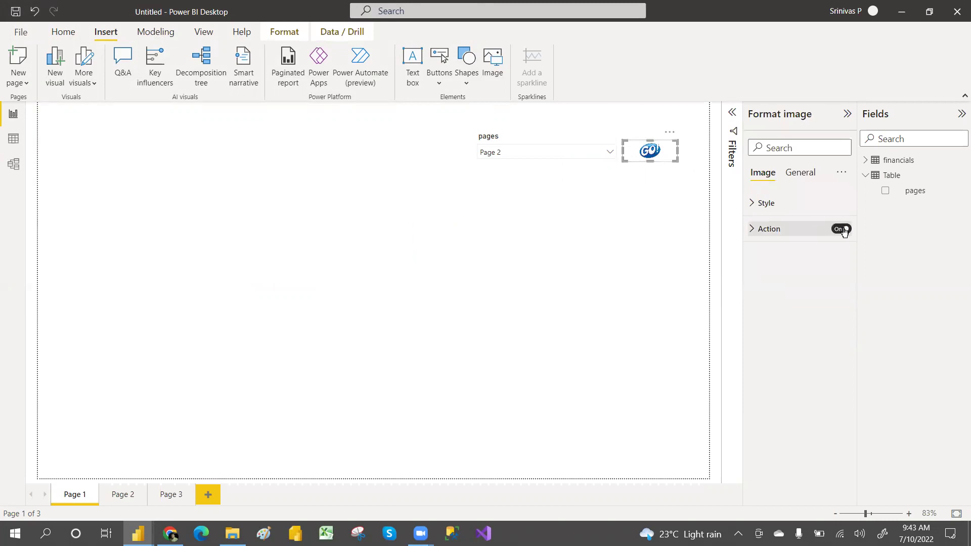
{"action": "left_click", "coordinate": [755, 230]}
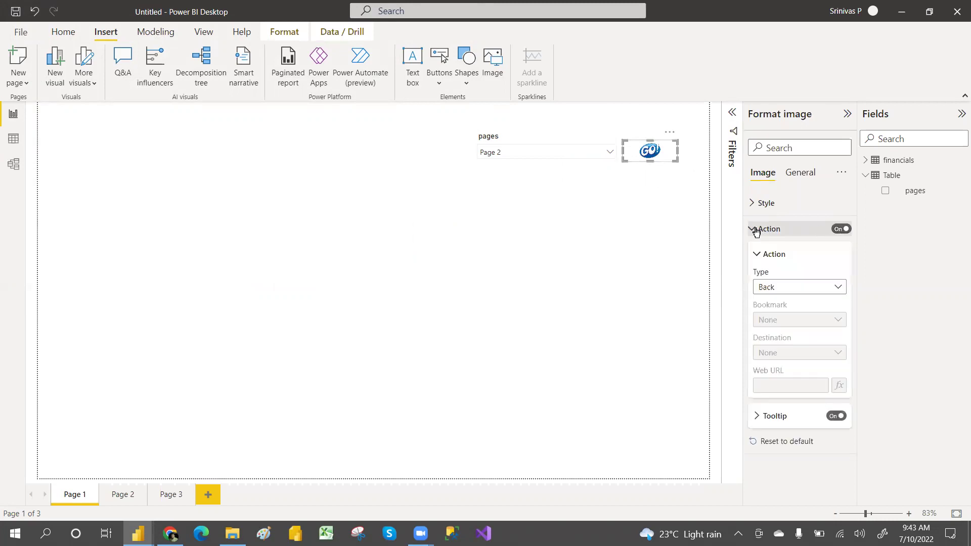
{"action": "left_click", "coordinate": [790, 286]}
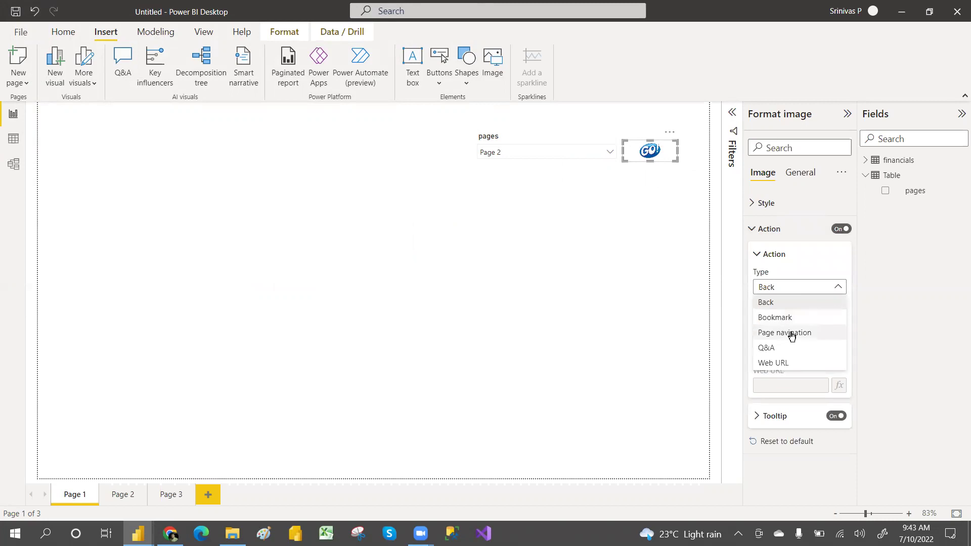
{"action": "left_click", "coordinate": [791, 334]}
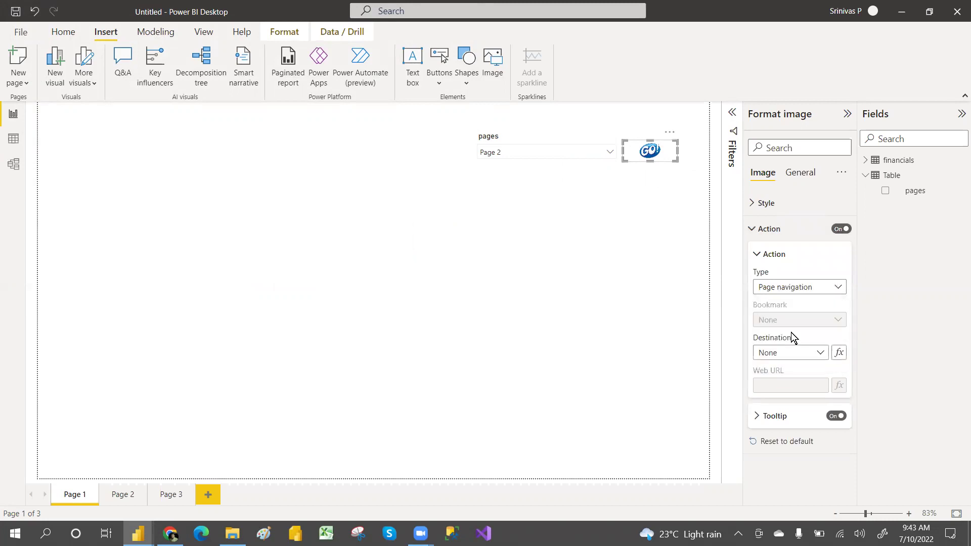
{"action": "left_click", "coordinate": [839, 352]}
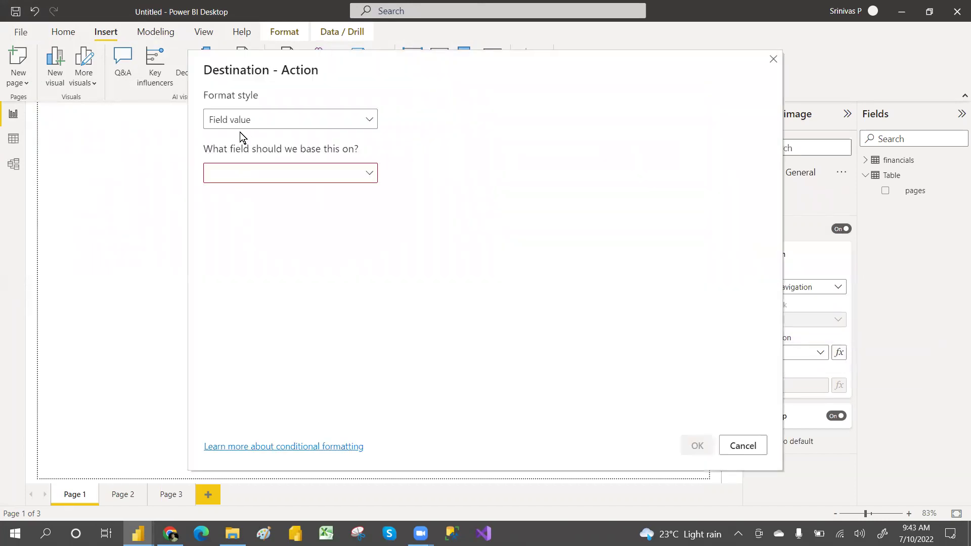
{"action": "left_click", "coordinate": [253, 177]}
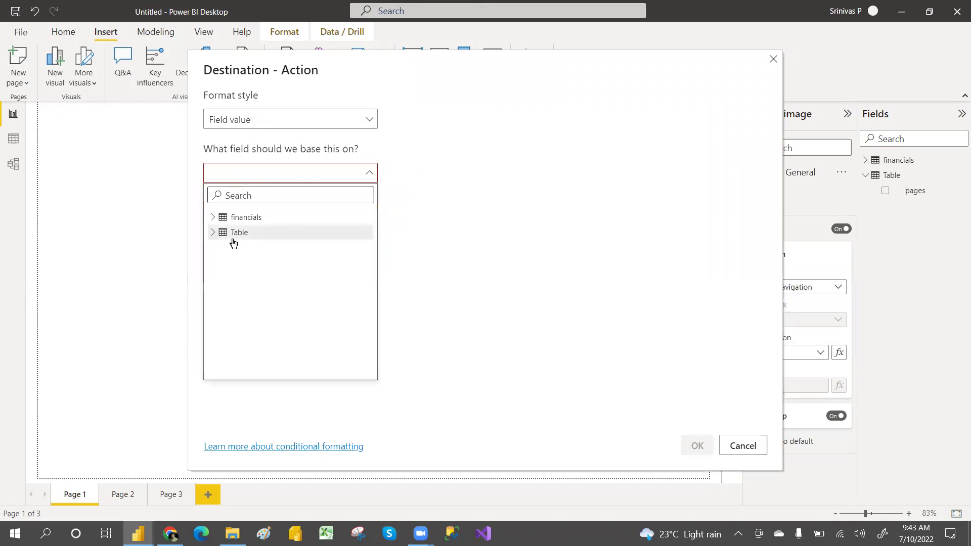
{"action": "left_click", "coordinate": [213, 234]}
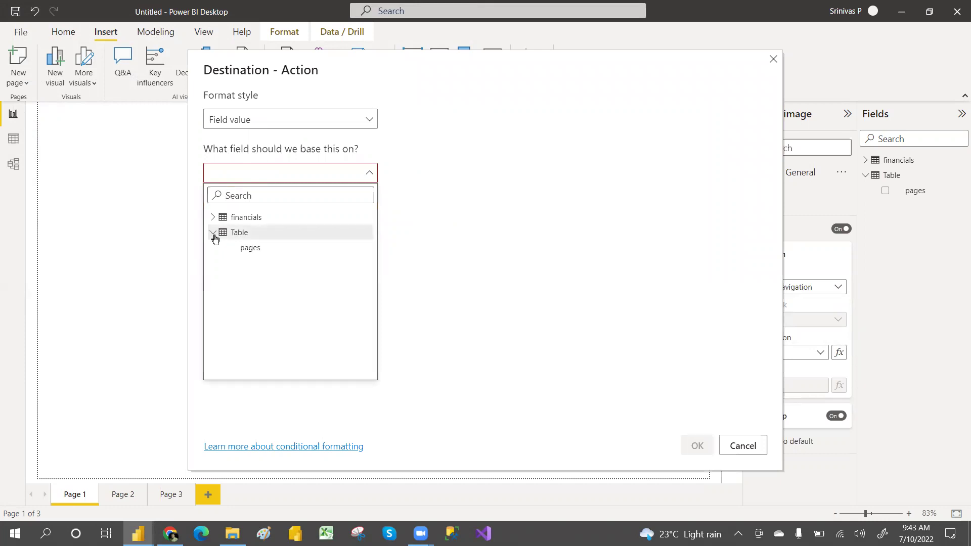
{"action": "left_click", "coordinate": [248, 252]}
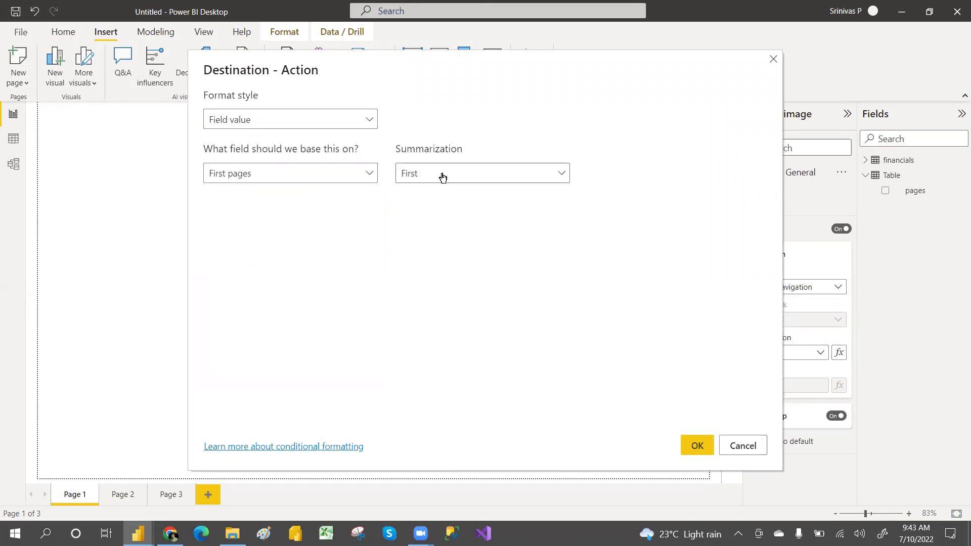
{"action": "left_click", "coordinate": [692, 445]}
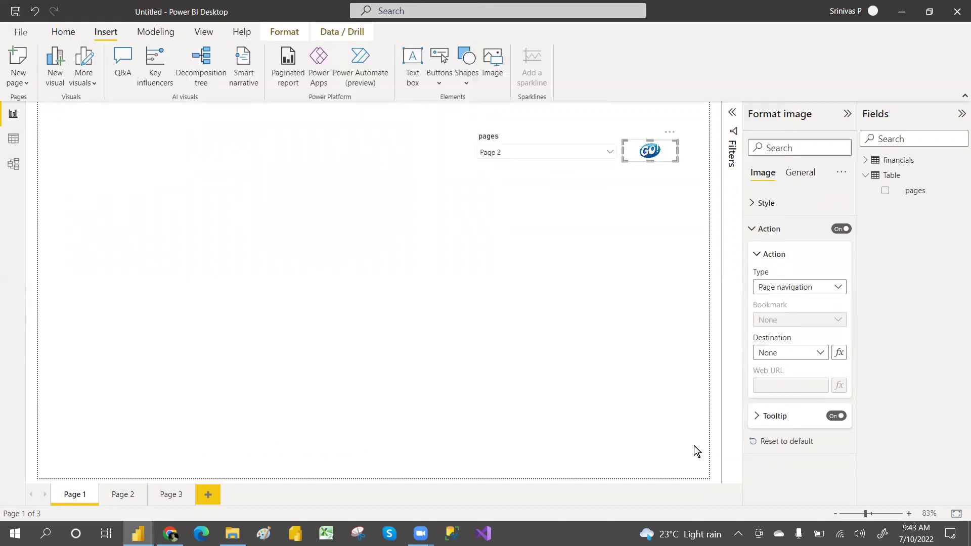
Test GO! with Page 3 chosen in the slicer, then with Page 2 chosen.
{"action": "left_click", "coordinate": [601, 154]}
{"action": "left_click", "coordinate": [508, 182]}
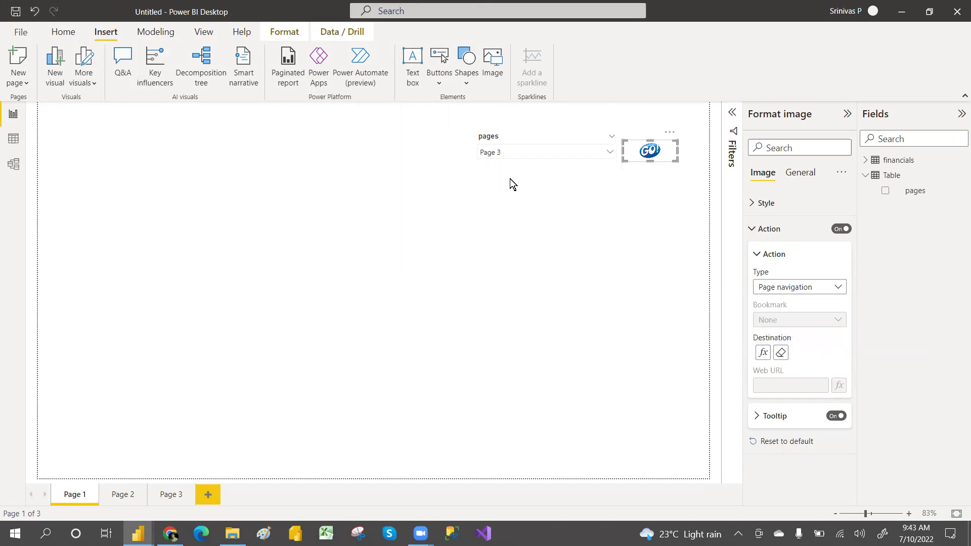
{"action": "left_click", "coordinate": [651, 152], "text": "ctrl"}
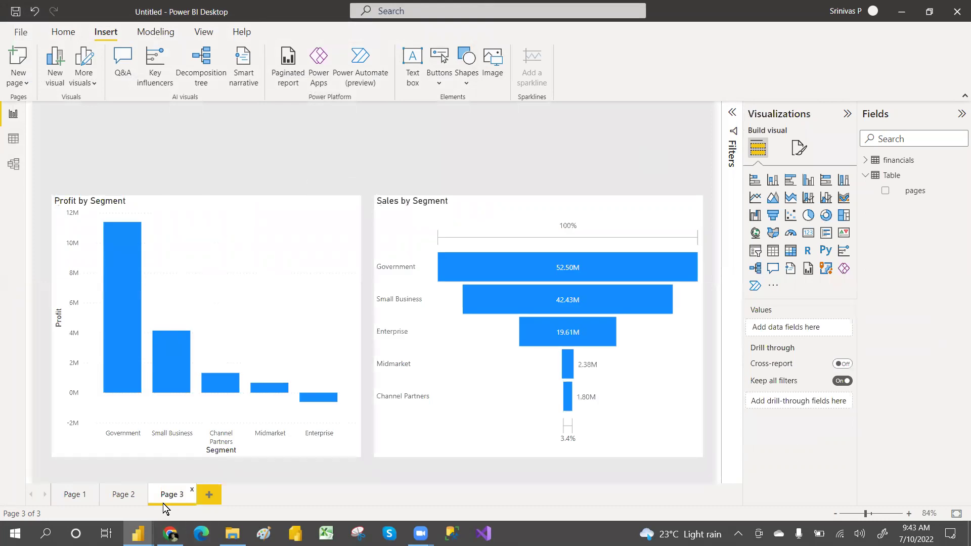
{"action": "left_click", "coordinate": [75, 496]}
{"action": "left_click", "coordinate": [551, 150]}
{"action": "left_click", "coordinate": [507, 167]}
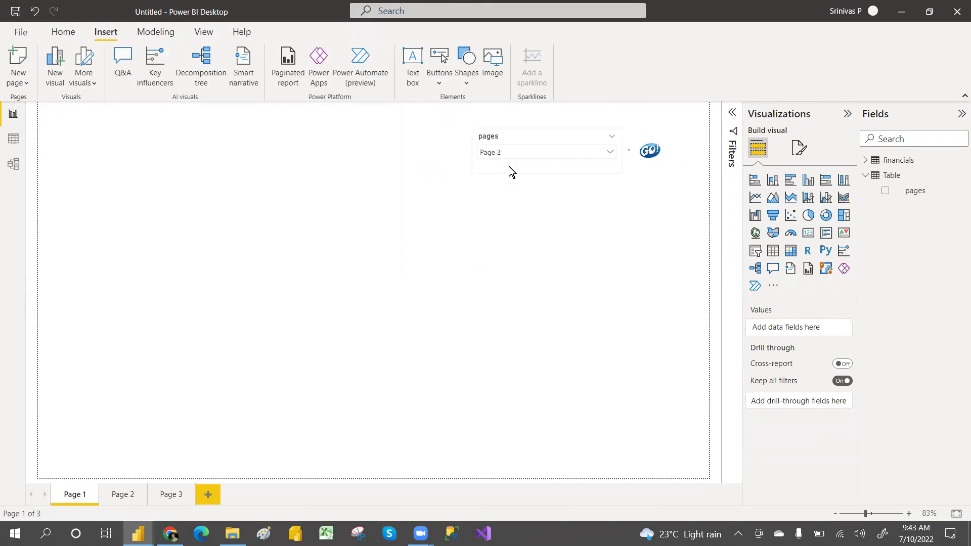
{"action": "left_click", "coordinate": [652, 153]}
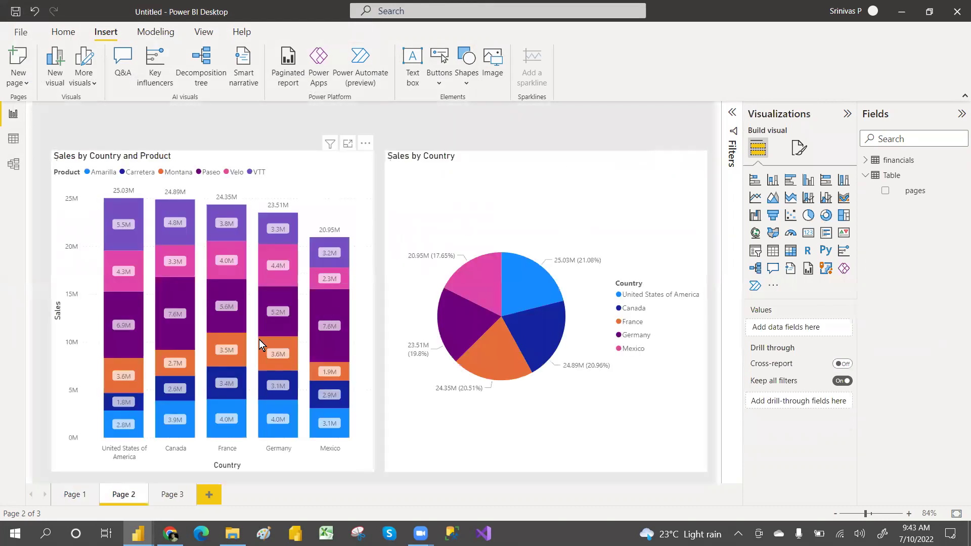